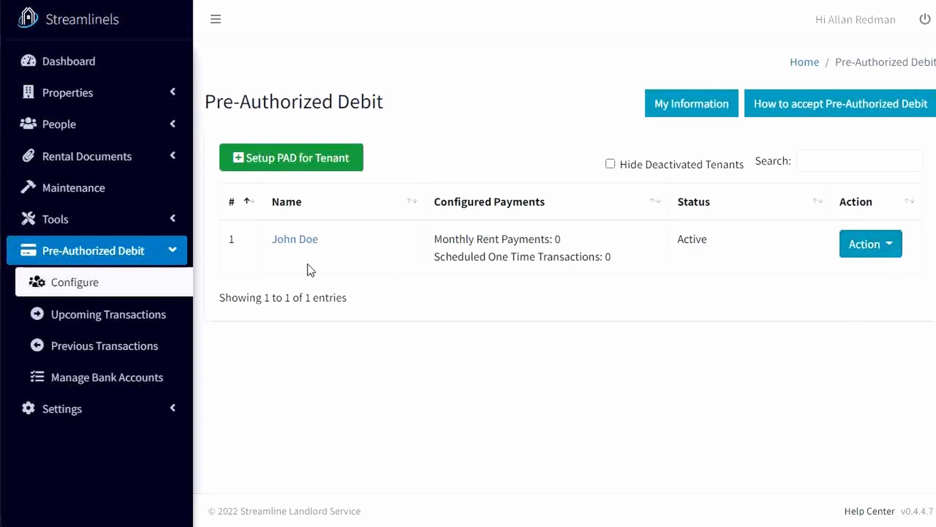
# View the tenant's PAD bank details and close them without making changes.
pyautogui.click(876, 252)
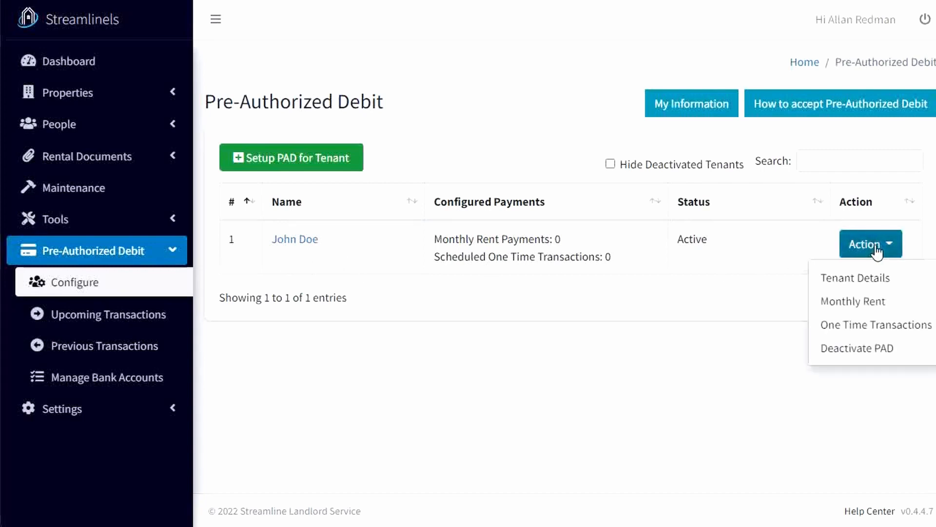
pyautogui.click(879, 288)
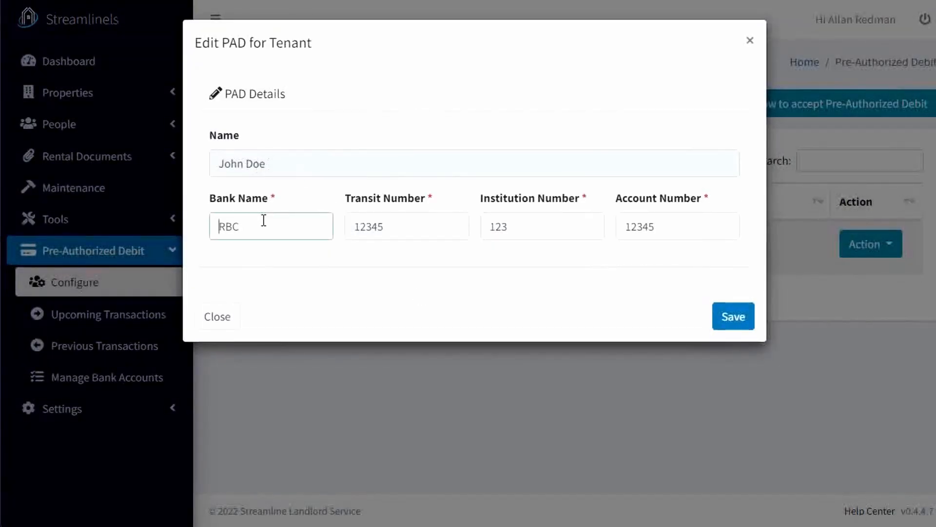
pyautogui.click(750, 42)
pyautogui.click(872, 245)
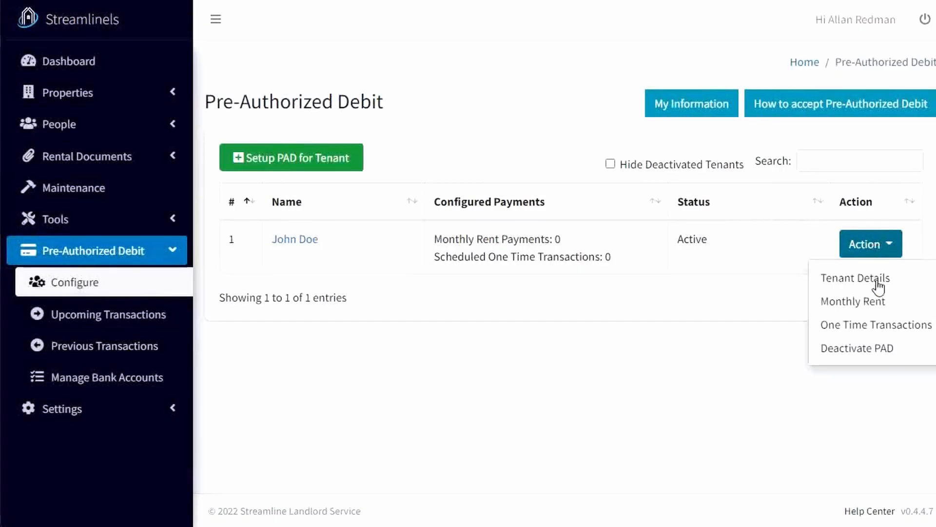
pyautogui.click(878, 304)
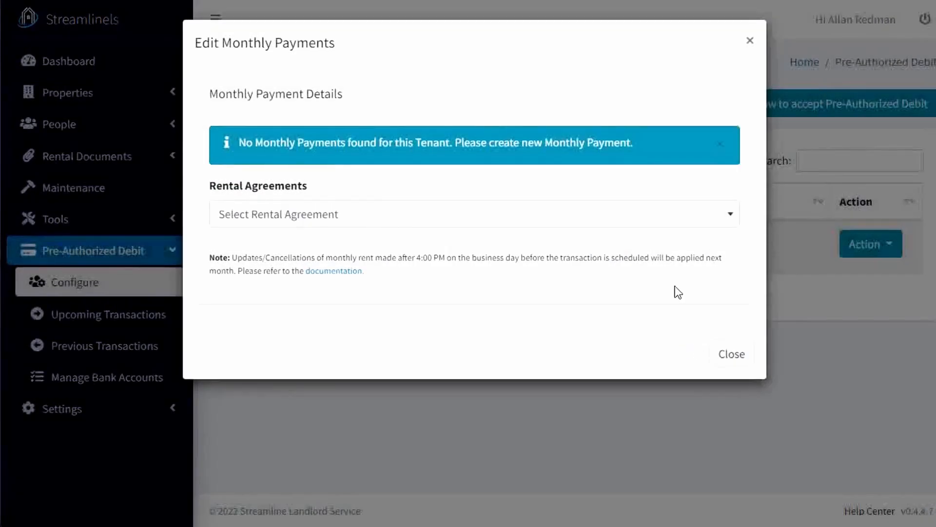
pyautogui.click(526, 226)
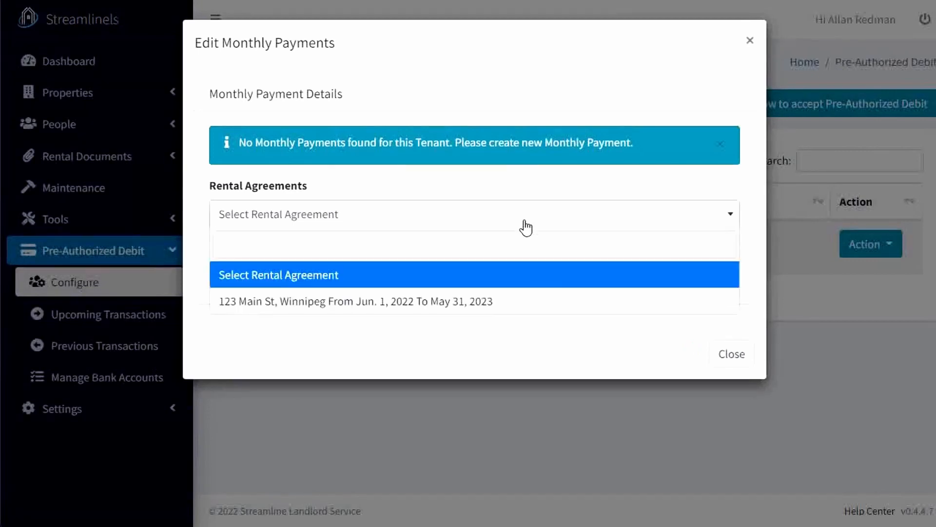
pyautogui.click(507, 302)
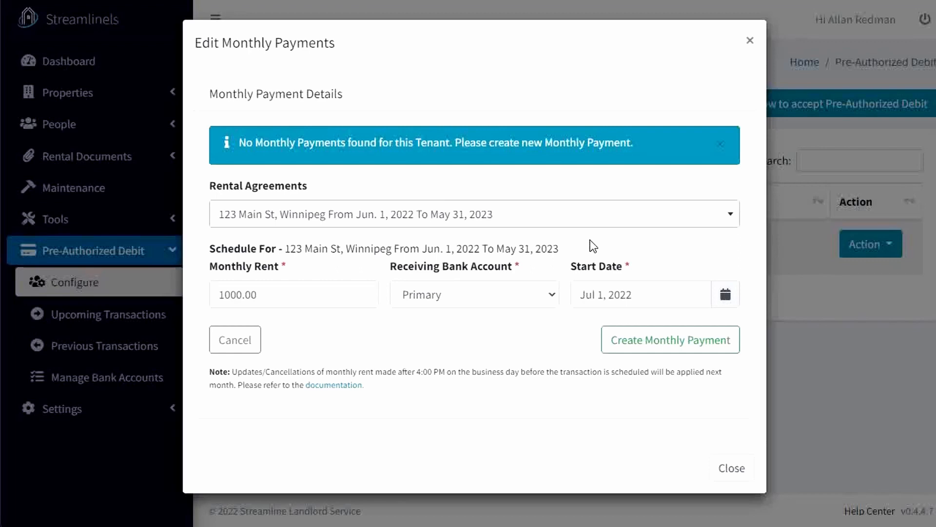
pyautogui.click(289, 292)
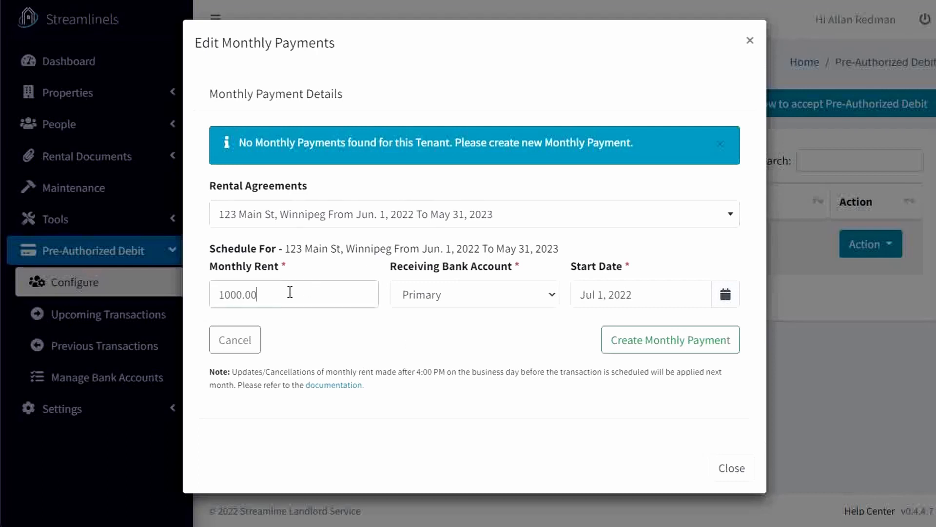
pyautogui.click(289, 292)
pyautogui.click(750, 41)
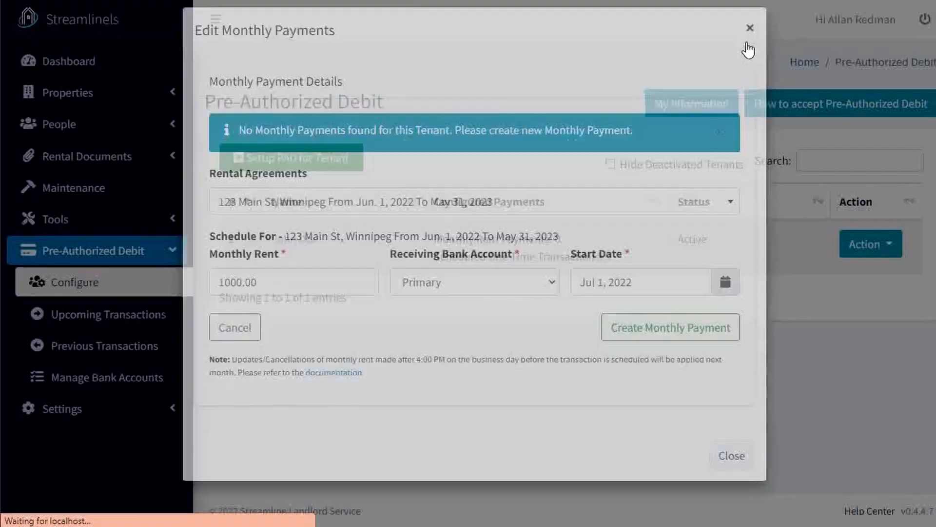
# Check the monthly rent recorded in the tenant's rental agreement, then close the agreement without changes.
pyautogui.click(138, 159)
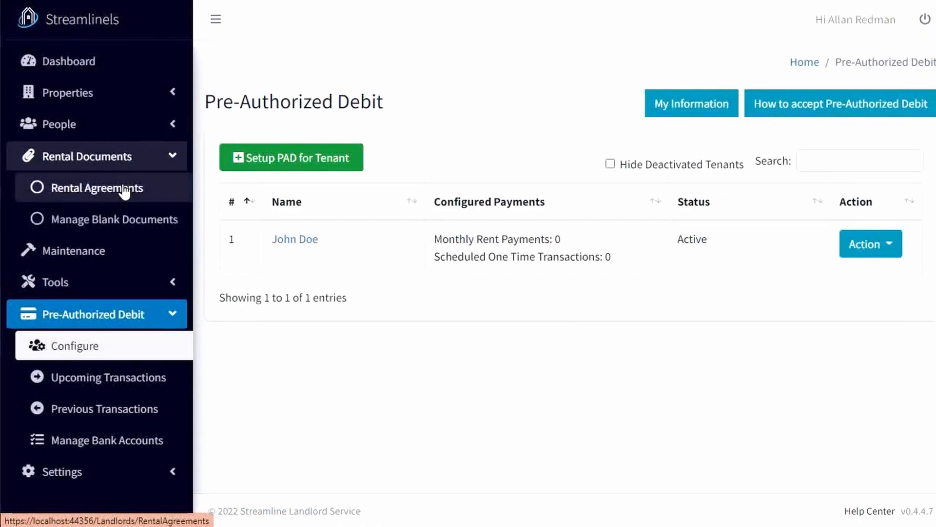
pyautogui.click(130, 190)
pyautogui.click(874, 226)
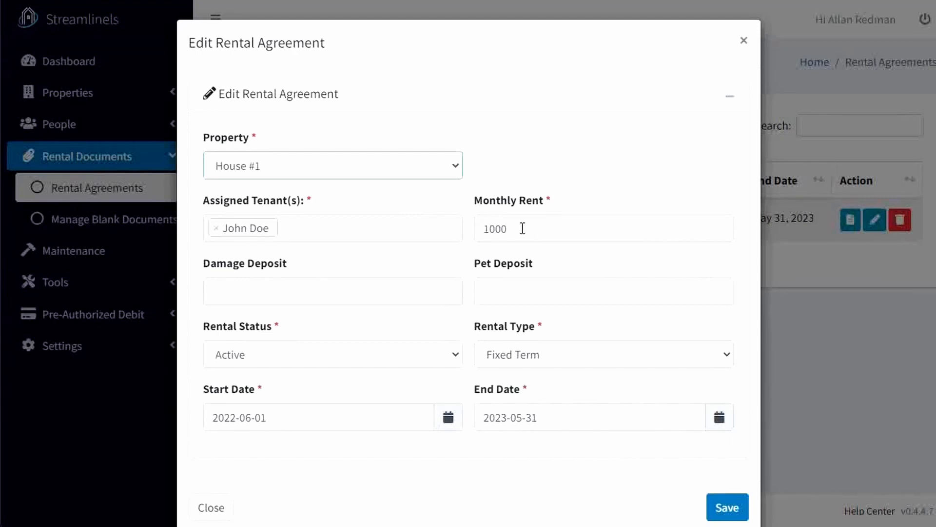
pyautogui.click(741, 40)
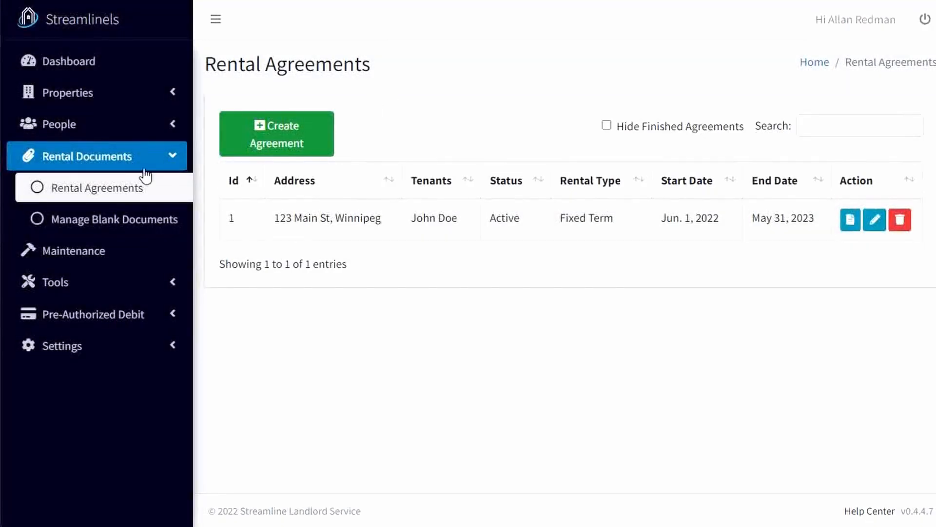
# Return to the pre-authorized debit configuration and start a monthly rent payment for the tenant's agreement running Jun. 1, 2022 to May 31, 2023.
pyautogui.click(183, 158)
pyautogui.click(173, 249)
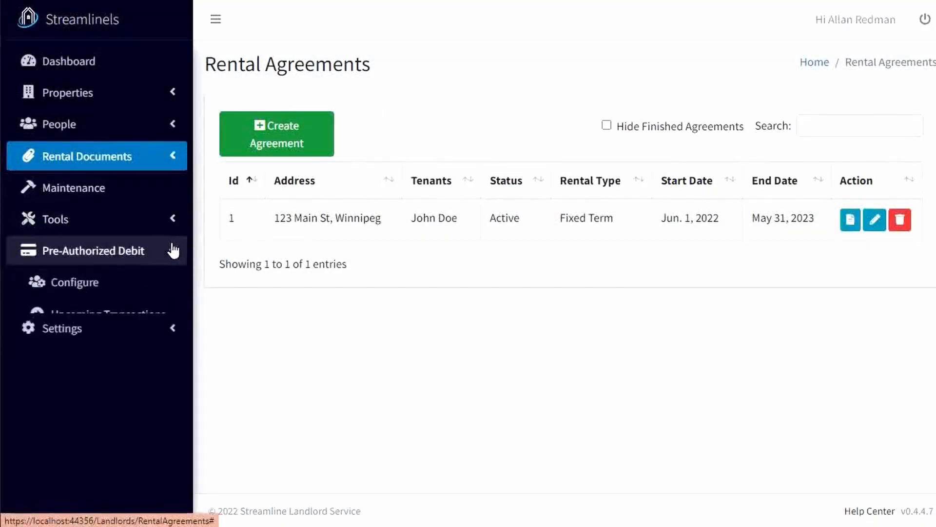
pyautogui.click(161, 287)
pyautogui.click(858, 248)
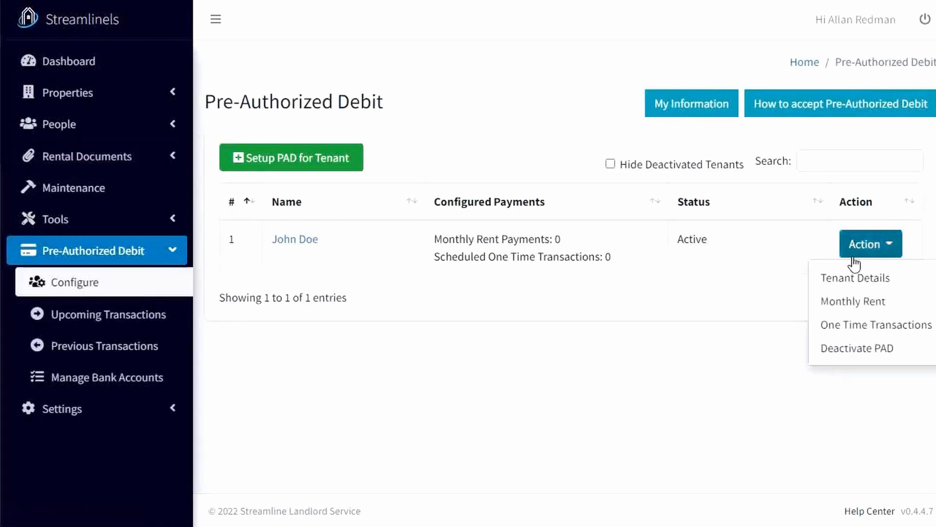
pyautogui.click(861, 304)
pyautogui.click(545, 225)
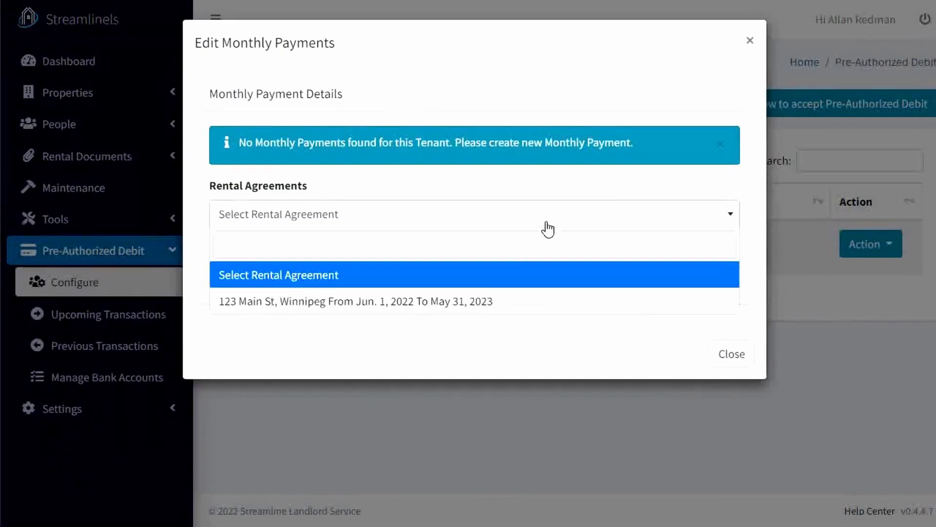
pyautogui.click(507, 298)
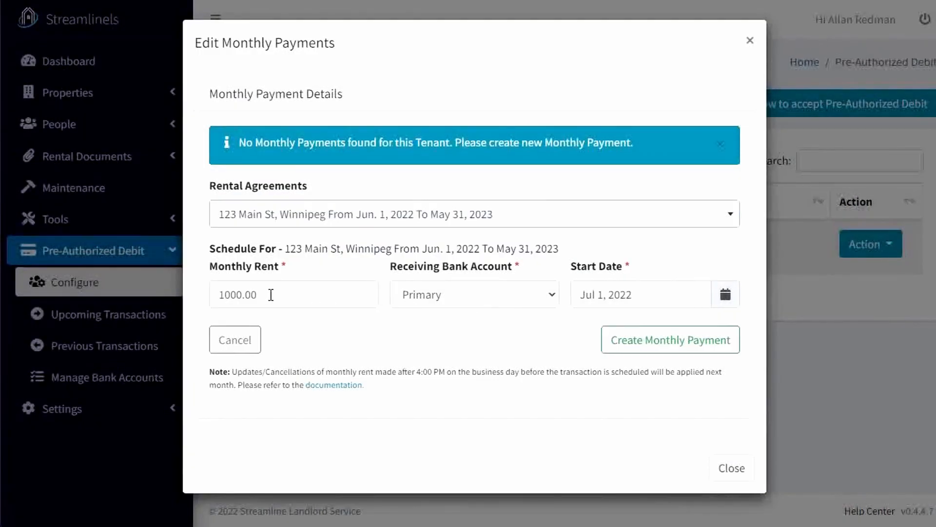
# Create the monthly payment with Primary as the receiving bank account and Jul 1, 2022 as the start date.
pyautogui.click(499, 296)
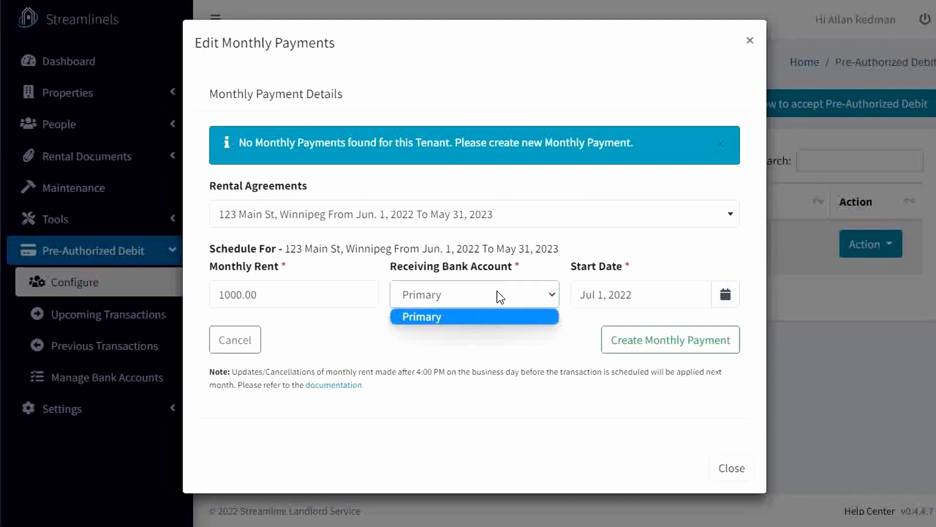
pyautogui.click(497, 292)
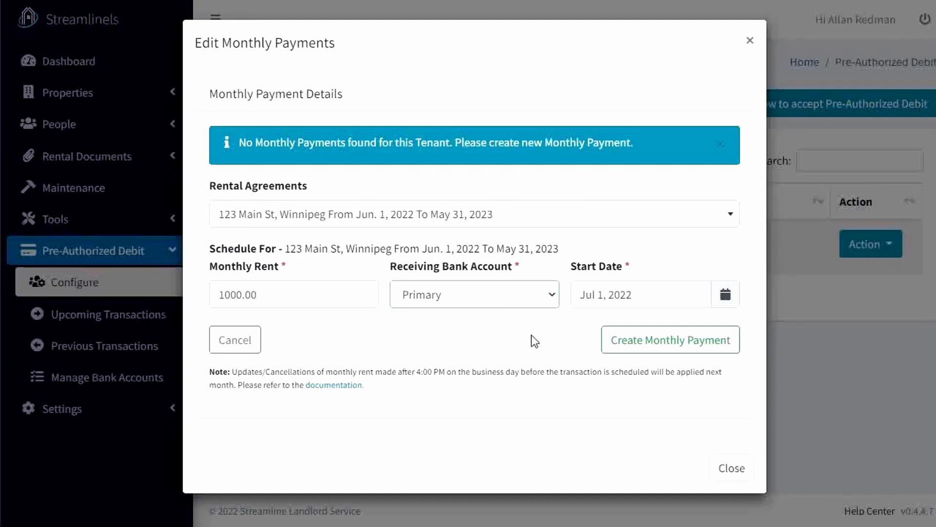
pyautogui.click(665, 294)
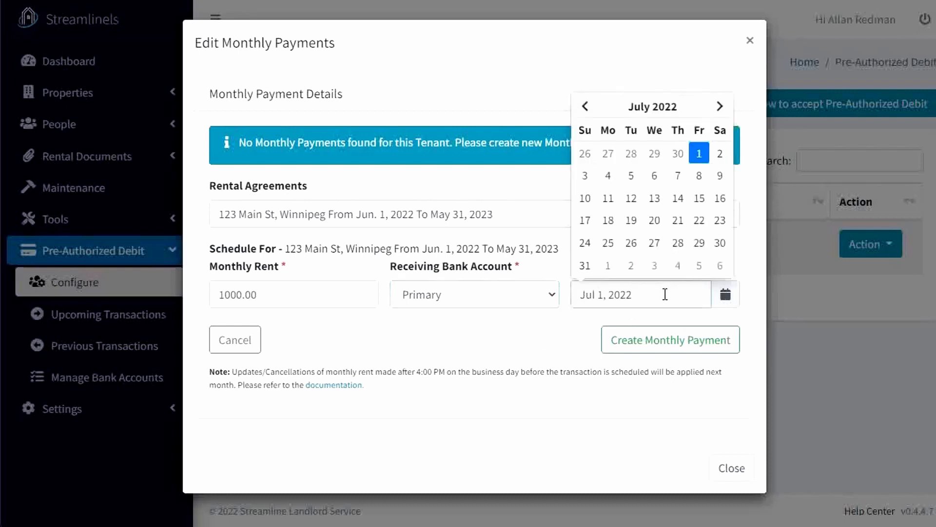
pyautogui.click(586, 108)
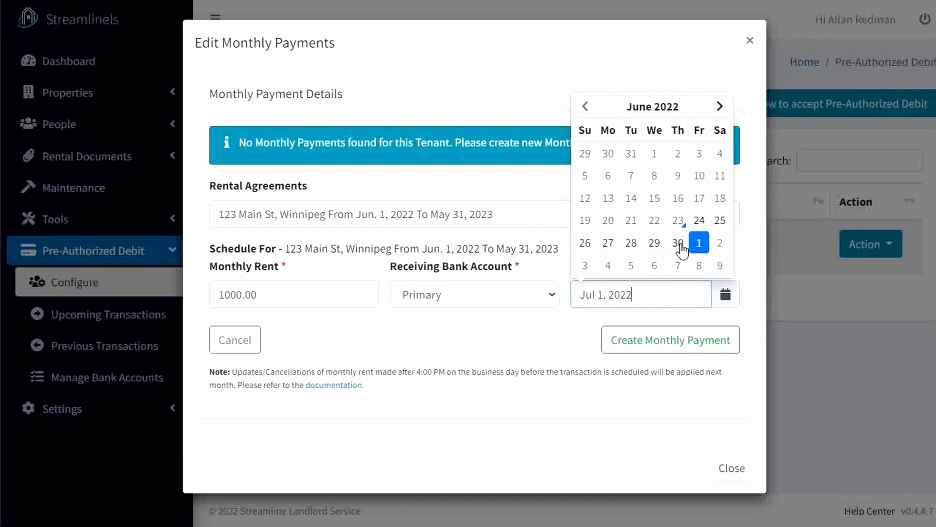
pyautogui.click(539, 340)
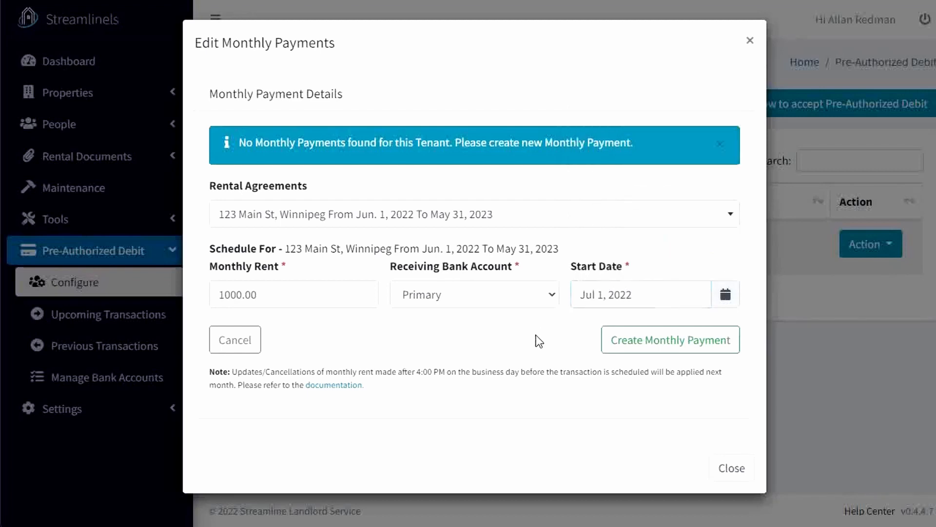
pyautogui.click(655, 344)
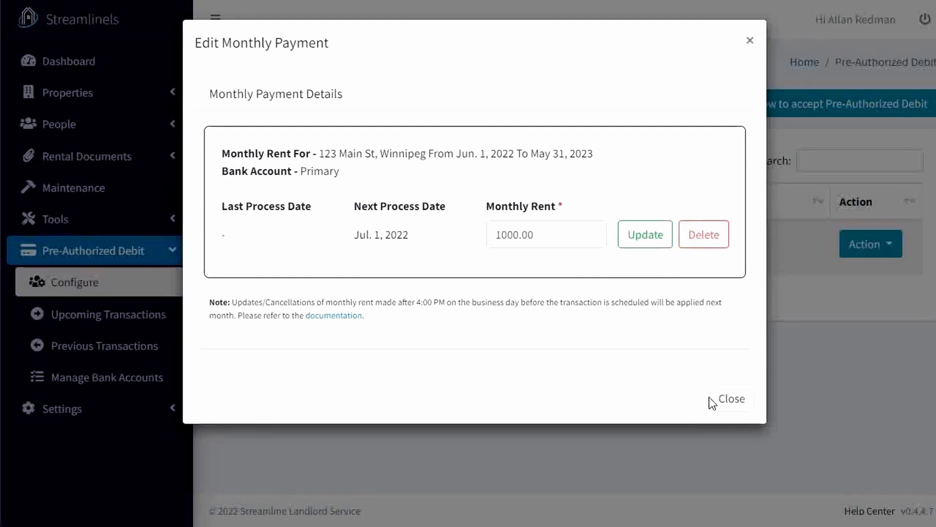
pyautogui.click(732, 399)
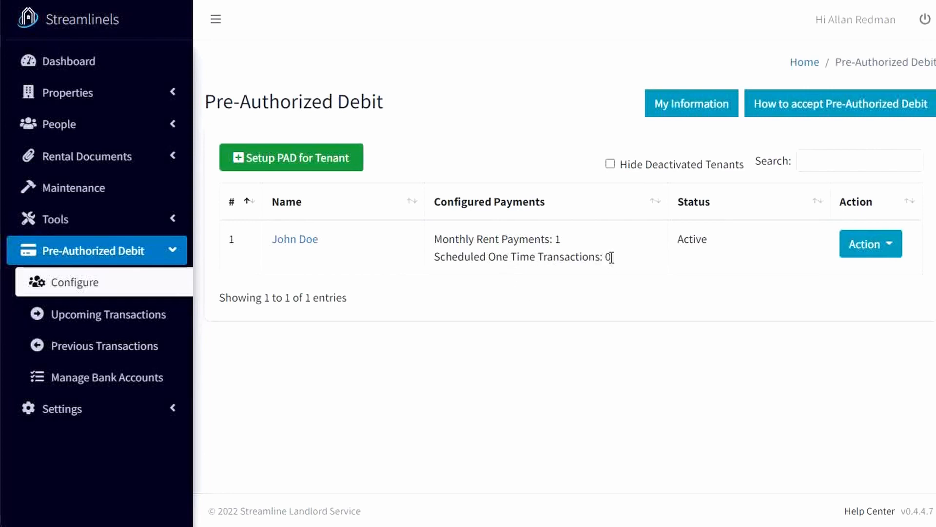
# Start a one-time transaction for the tenant's rental agreement with an amount of 123 and a transaction date of Jun 24, 2022.
pyautogui.click(867, 250)
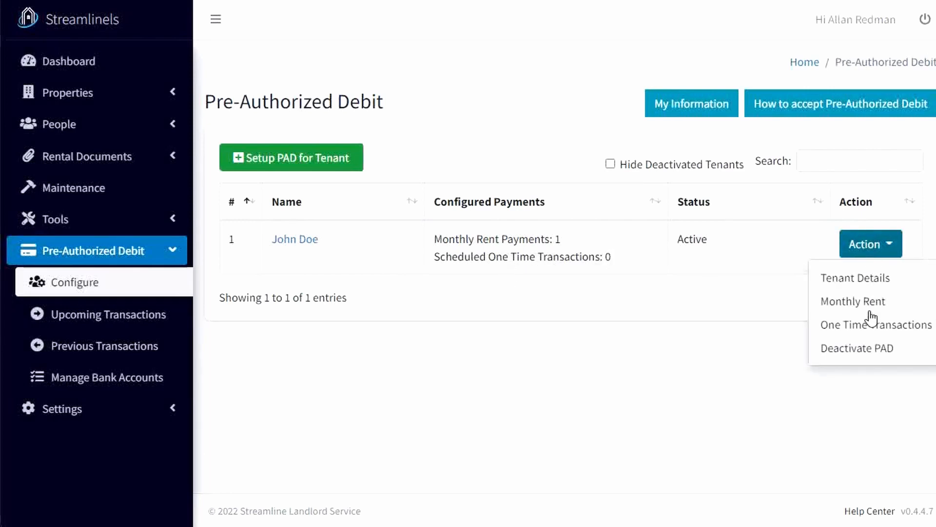
pyautogui.click(915, 326)
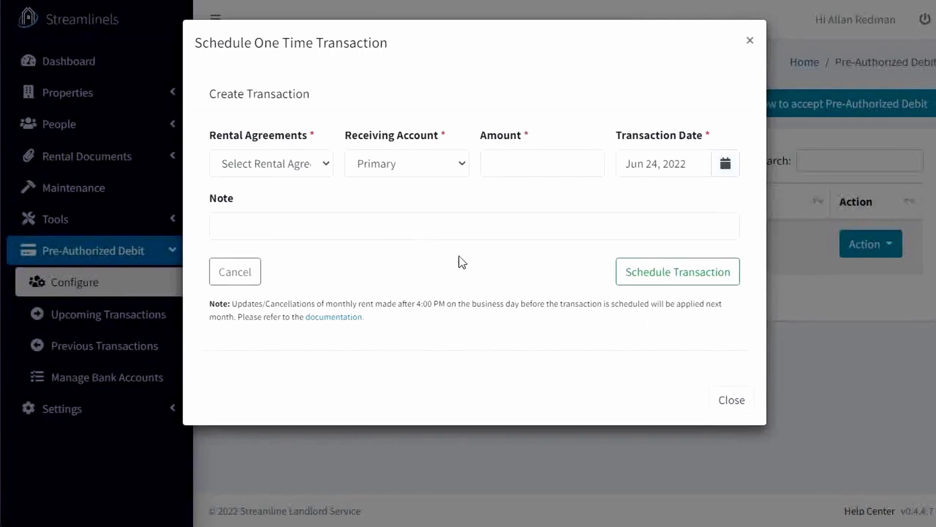
pyautogui.click(301, 154)
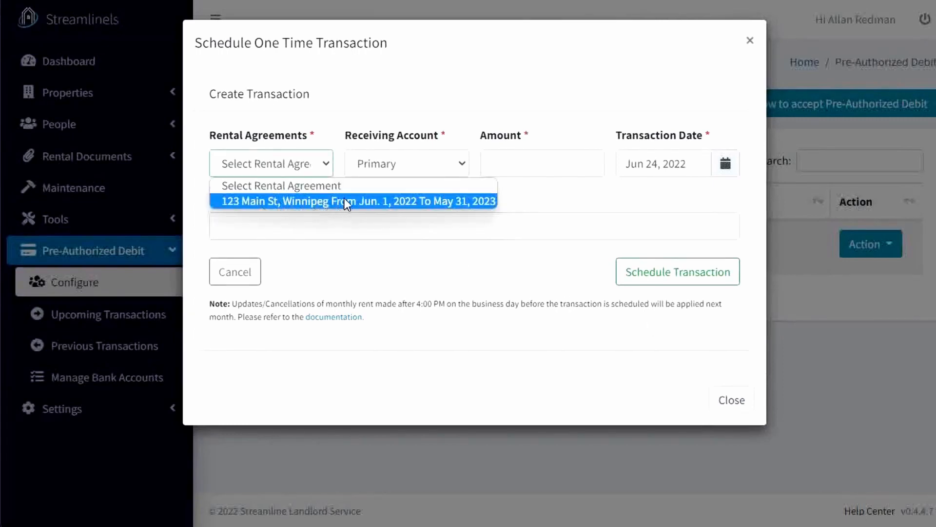
pyautogui.click(466, 201)
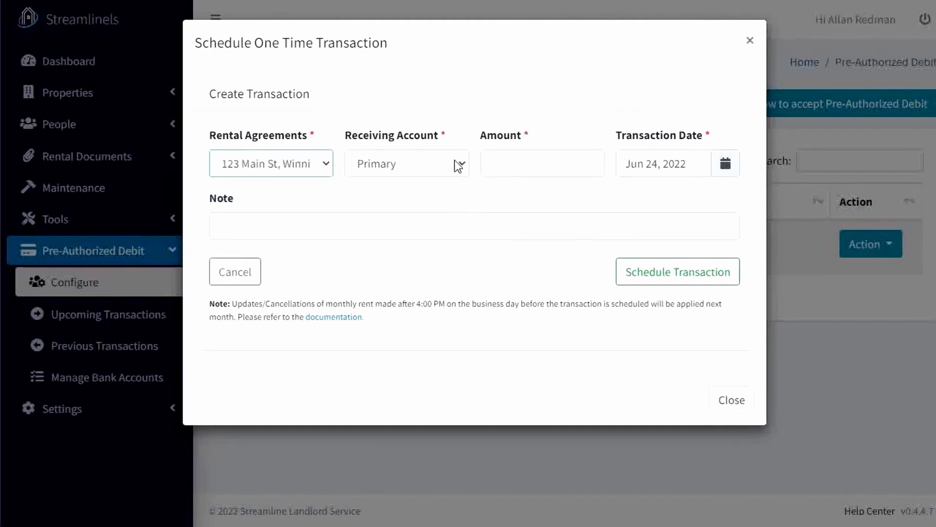
pyautogui.click(527, 163)
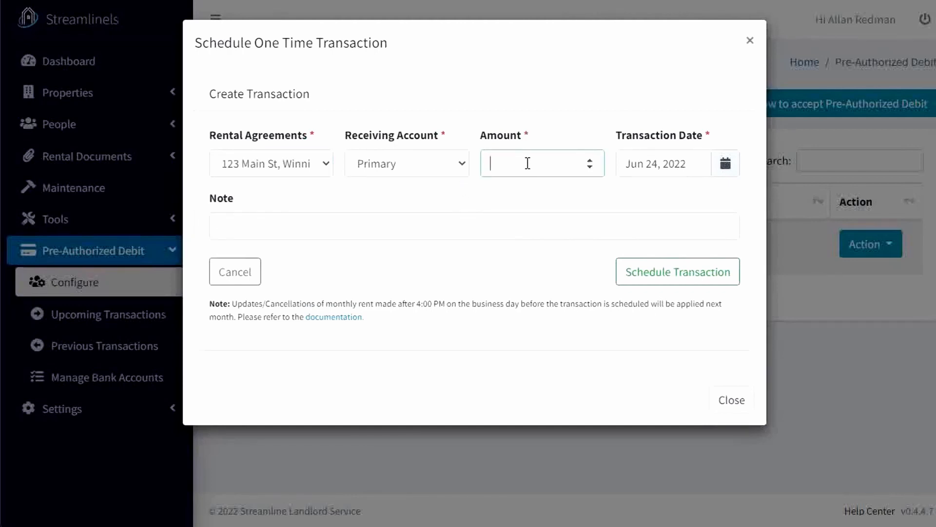
pyautogui.write('123')
pyautogui.click(676, 163)
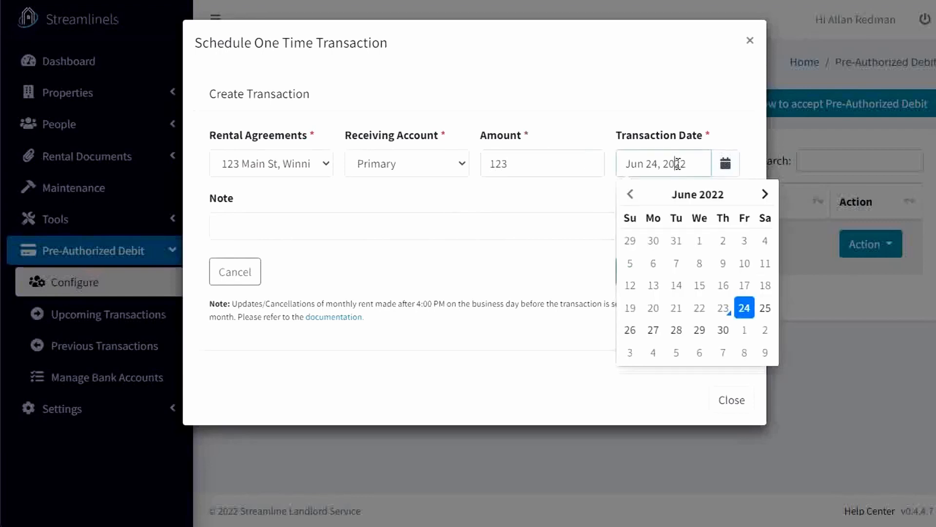
pyautogui.click(570, 194)
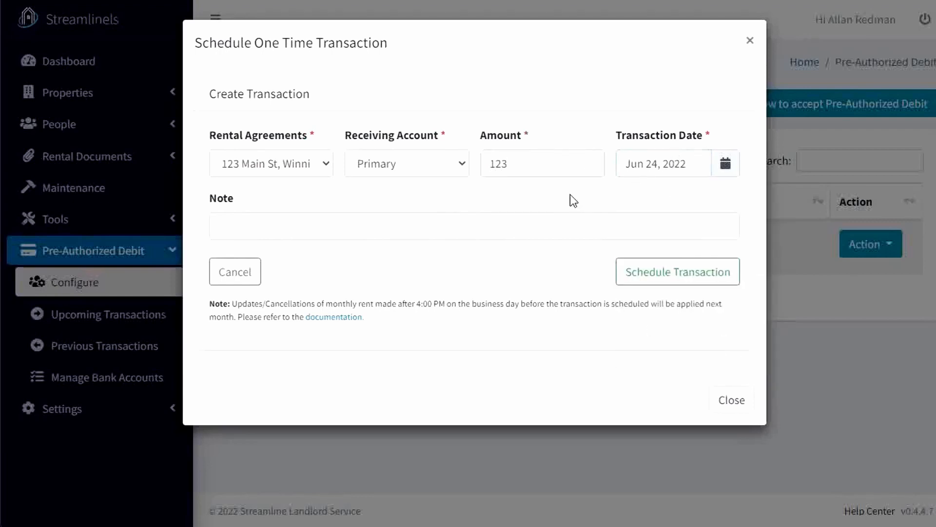
# Add the note "Damage Deposit" to the one-time transaction and schedule it.
pyautogui.click(439, 233)
pyautogui.write('Test')
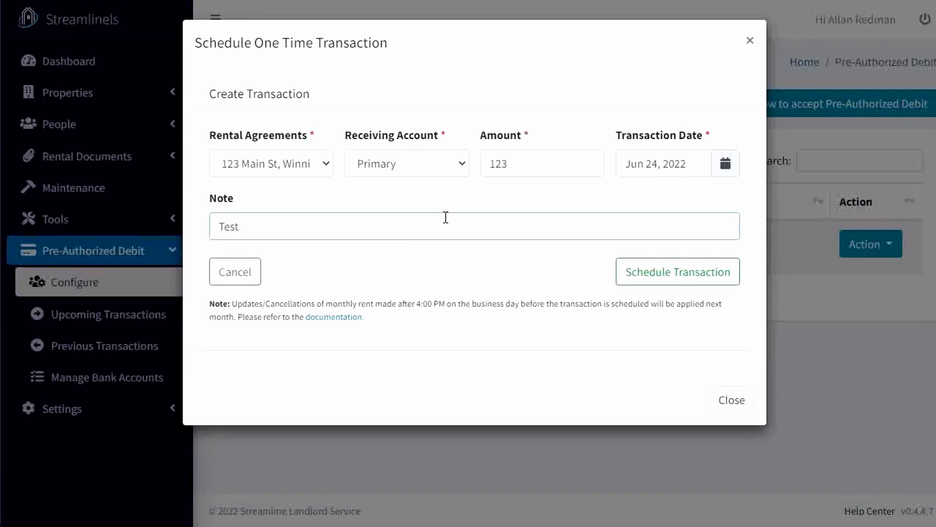
pyautogui.press('BackSpace')
pyautogui.press('BackSpace')
pyautogui.press('BackSpace')
pyautogui.press('BackSpace')
pyautogui.write('Damage Deposit')
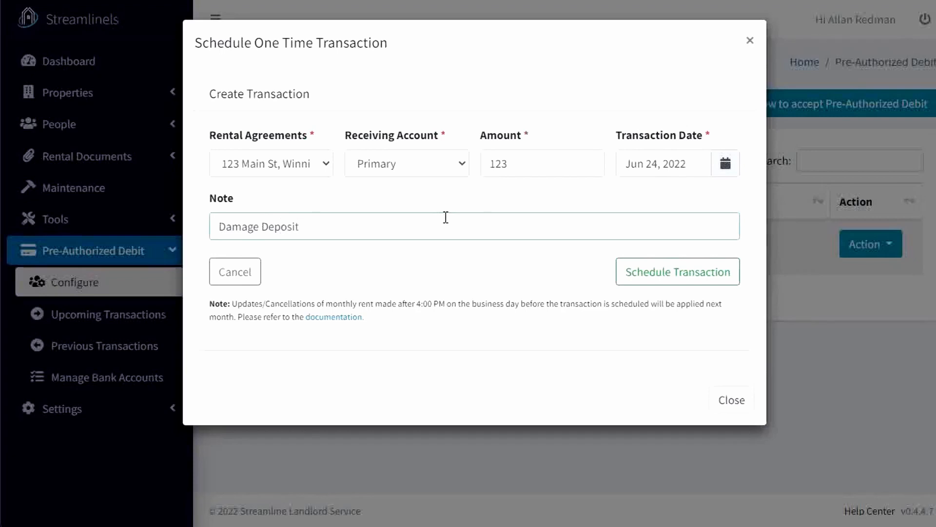
pyautogui.click(698, 273)
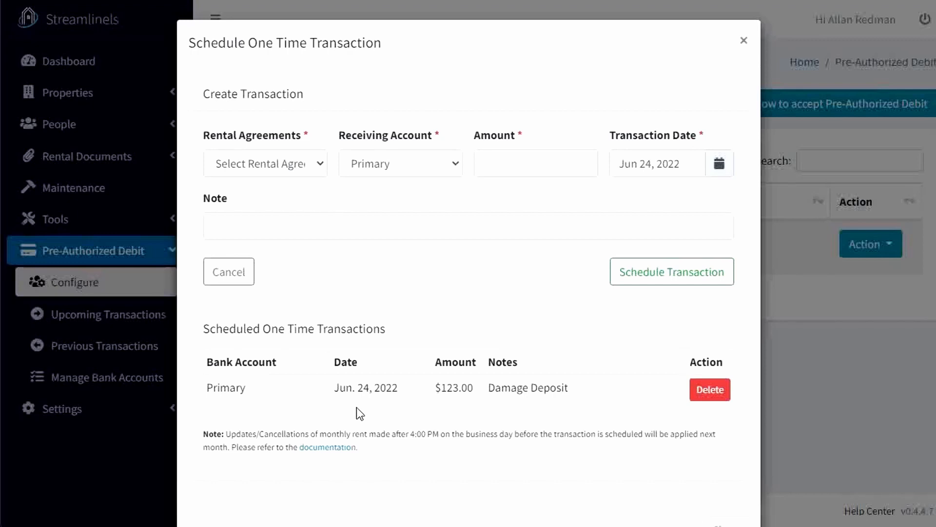
pyautogui.scroll(-1, 363, 403)
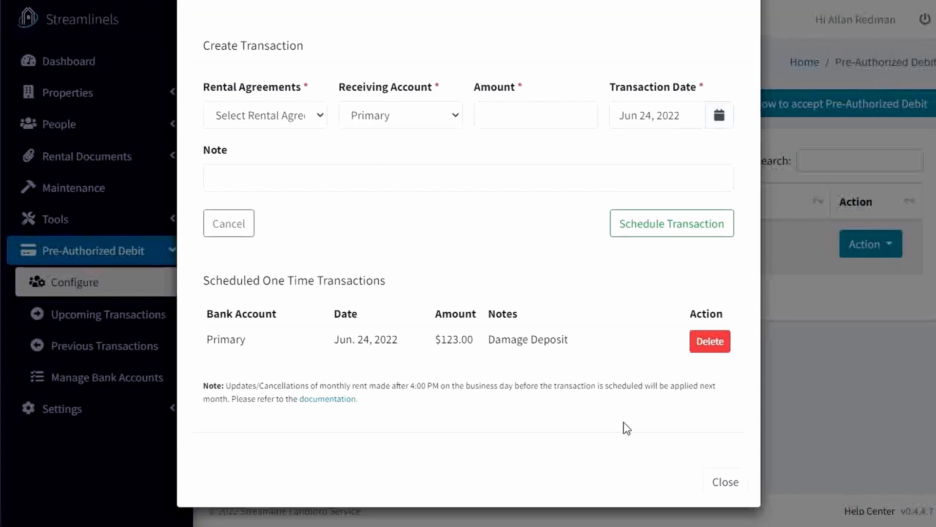
pyautogui.click(732, 483)
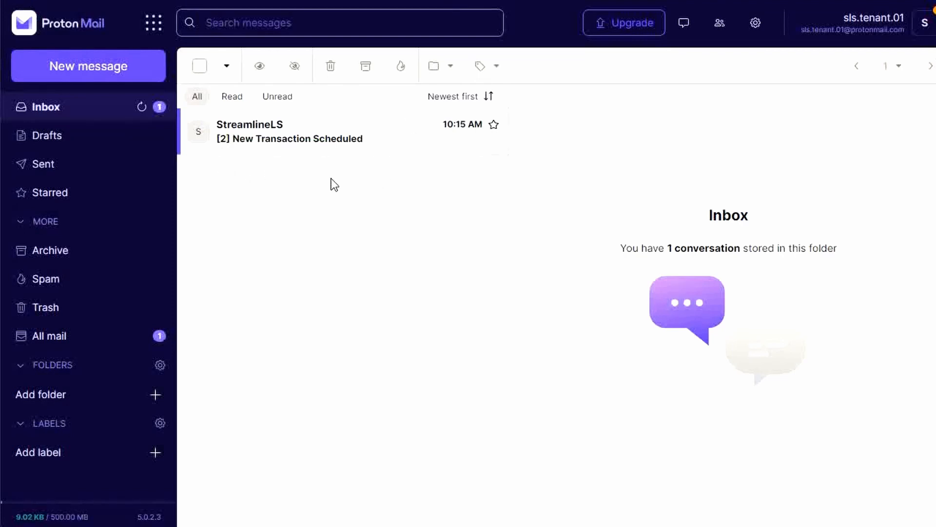
# Open the New Transaction Scheduled conversation, load the first message's remote content and read the monthly transaction details.
pyautogui.click(347, 142)
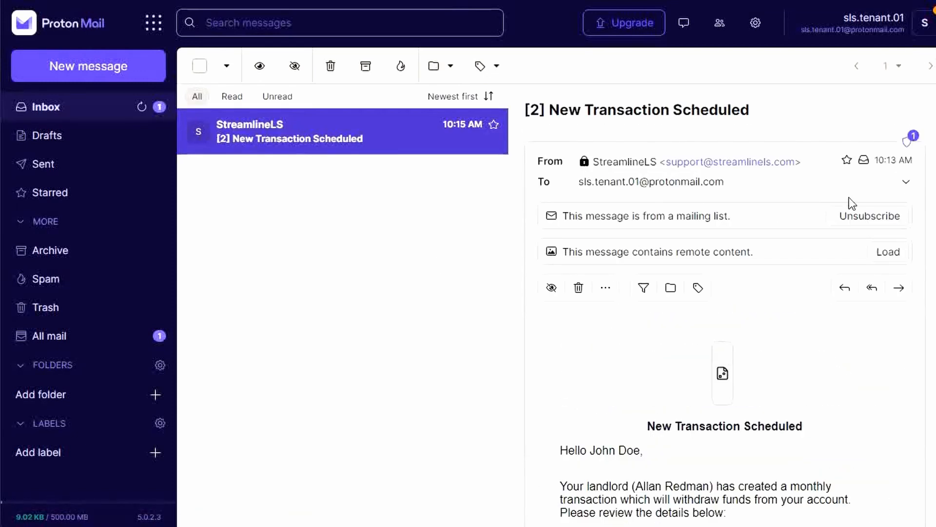
pyautogui.click(888, 262)
pyautogui.scroll(-3, 826, 303)
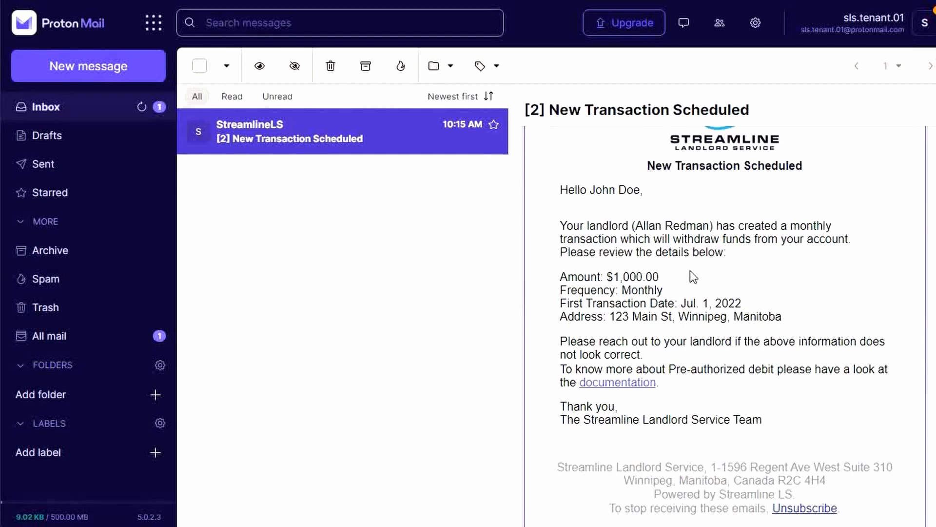
pyautogui.scroll(-2, 692, 268)
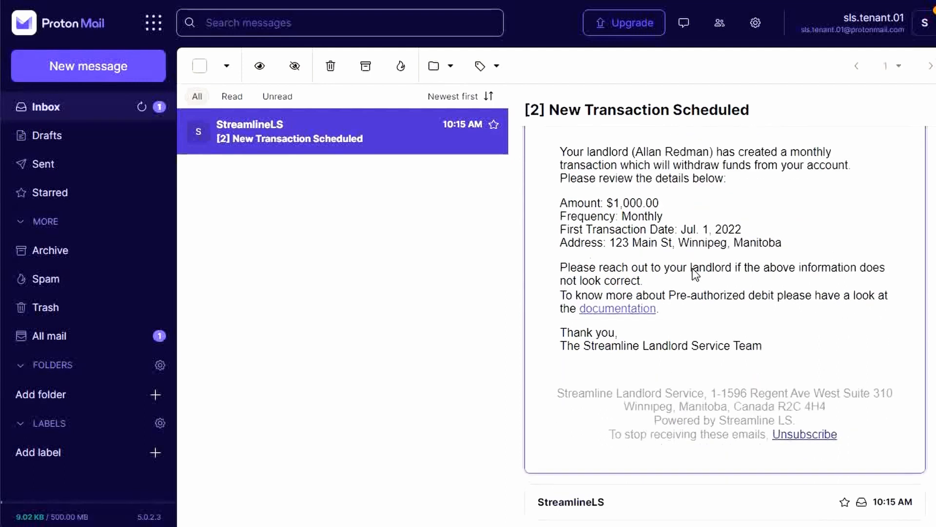
# Expand the second message in the conversation, load its remote content and read the one-time transaction details.
pyautogui.click(710, 498)
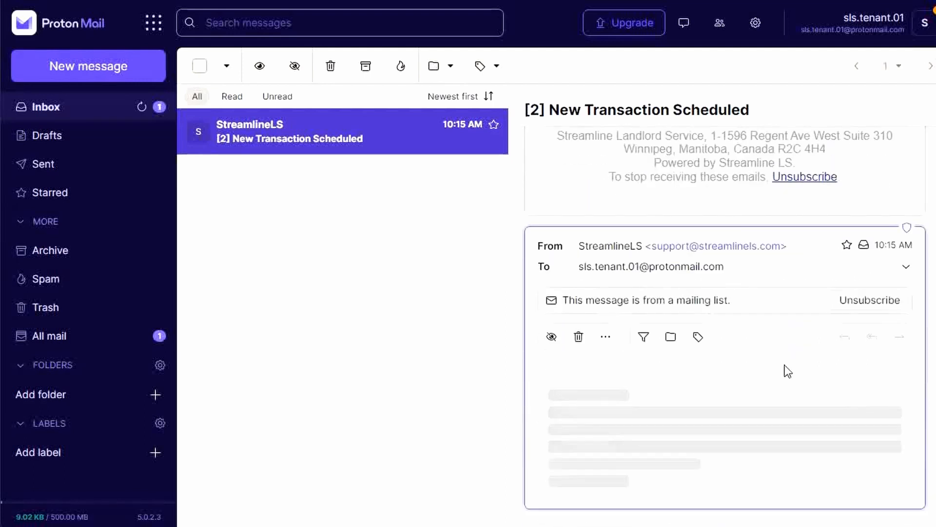
pyautogui.scroll(-4, 787, 361)
pyautogui.scroll(3, 863, 251)
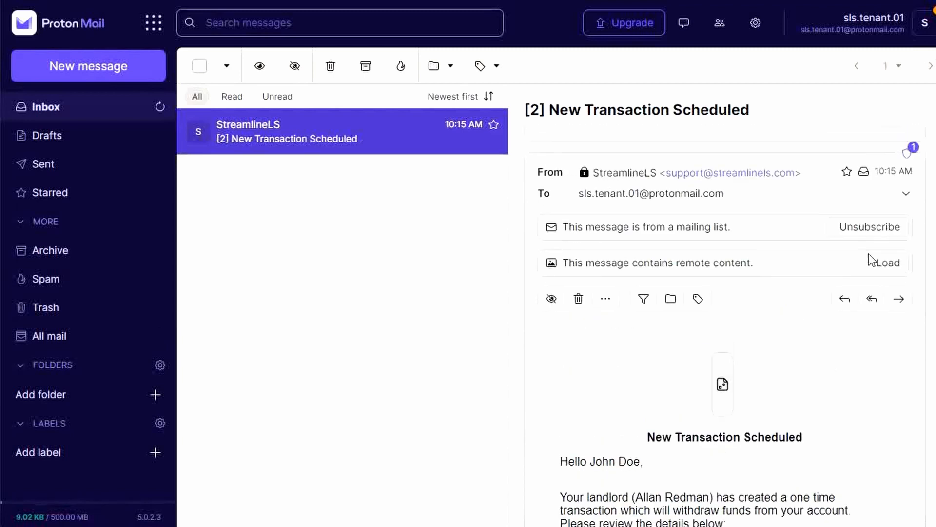
pyautogui.click(885, 262)
pyautogui.scroll(-5, 778, 293)
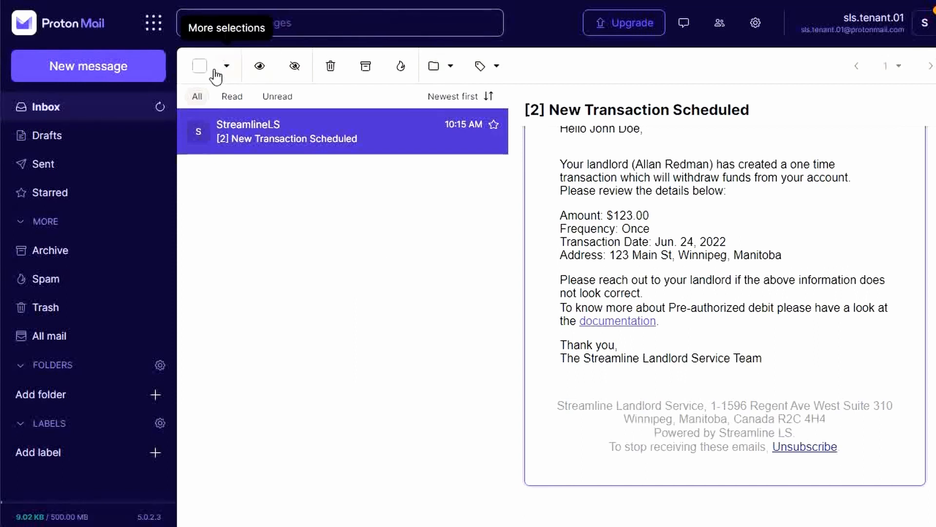
# Select the New Transaction Scheduled conversation in the inbox and move it to the trash.
pyautogui.click(201, 72)
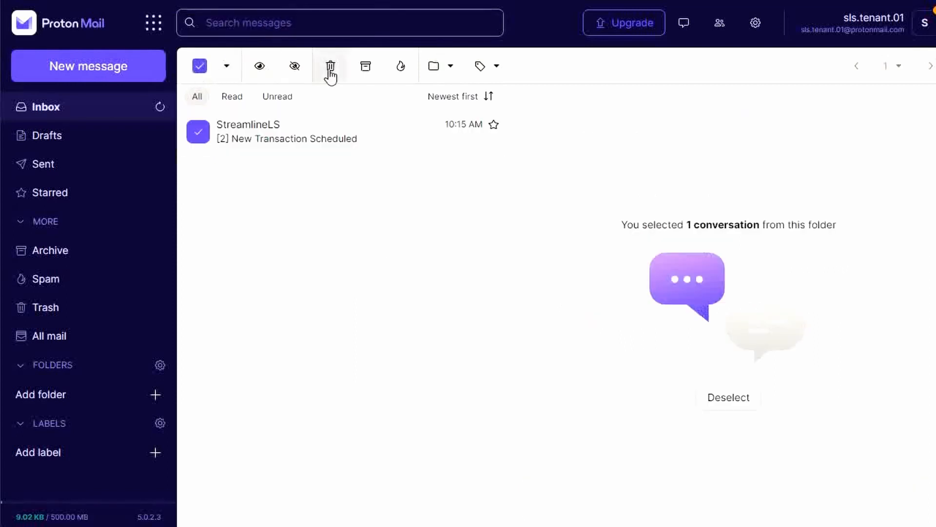
pyautogui.click(328, 75)
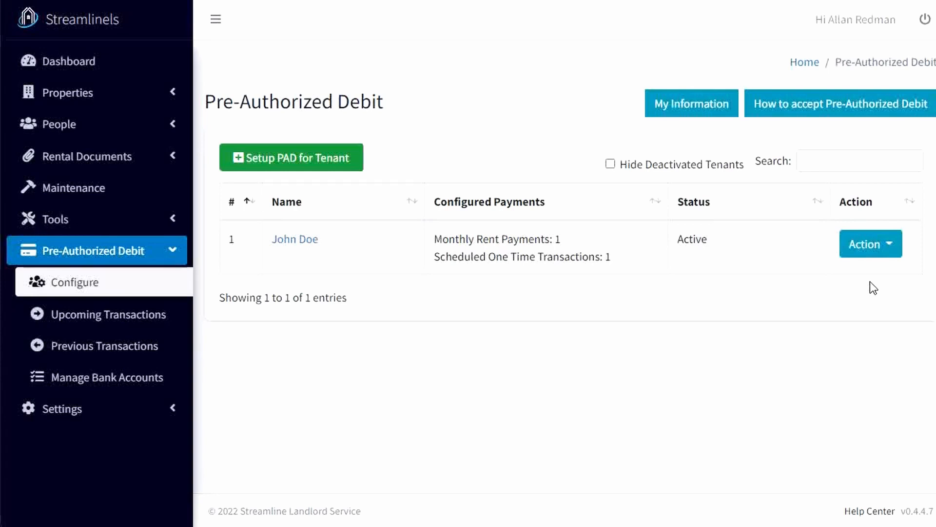
# Switch to Streamlinels and search the upcoming pre-authorized debit transactions with 2022/08/03 as the end date.
pyautogui.click(109, 322)
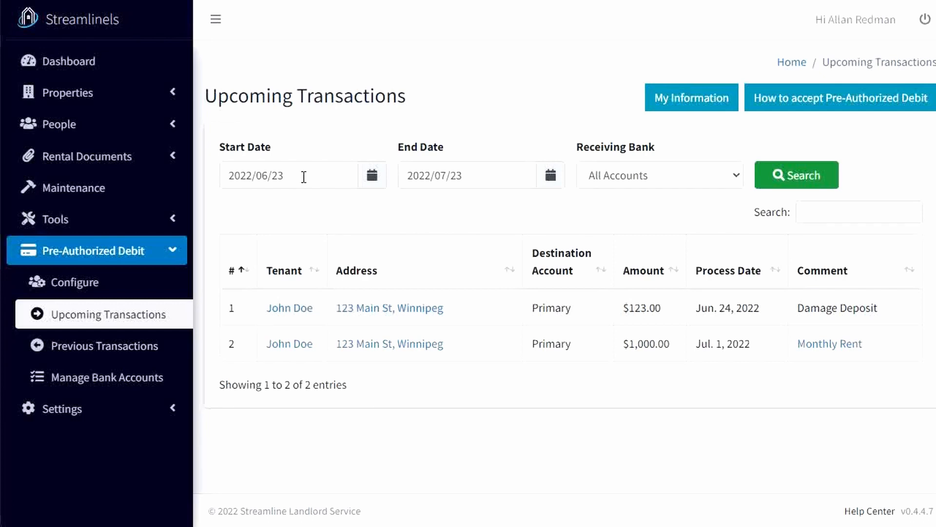
pyautogui.click(505, 184)
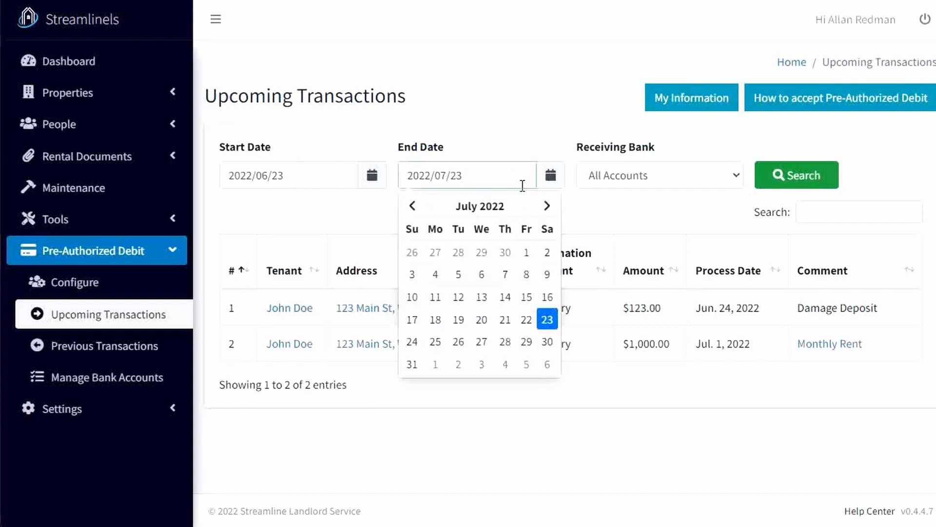
pyautogui.click(489, 369)
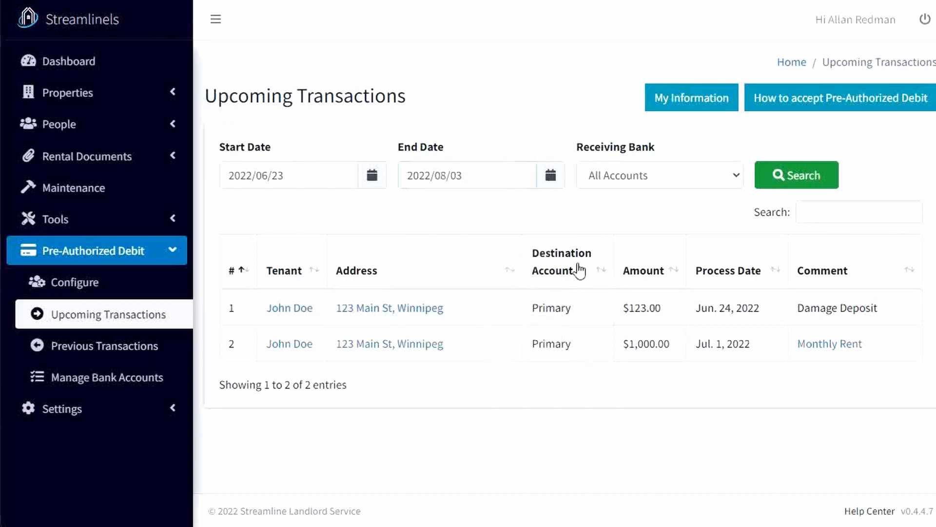
pyautogui.click(788, 178)
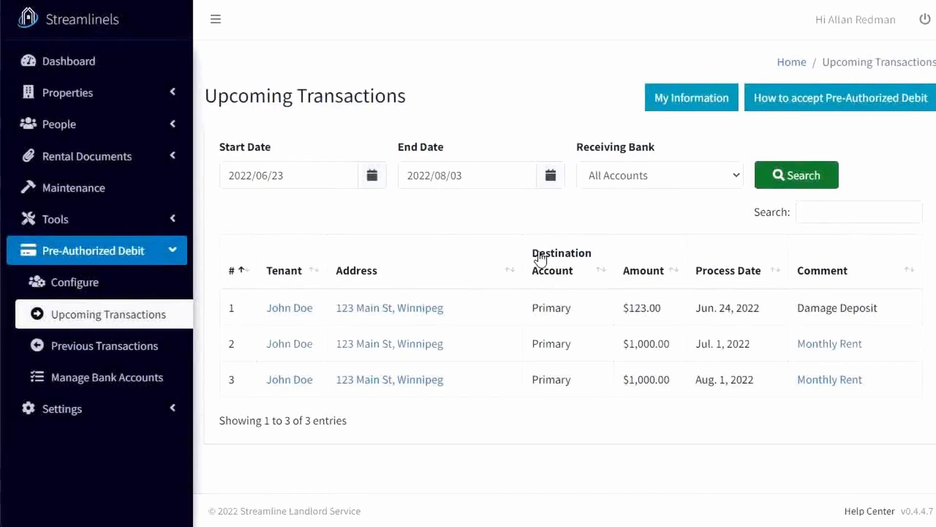